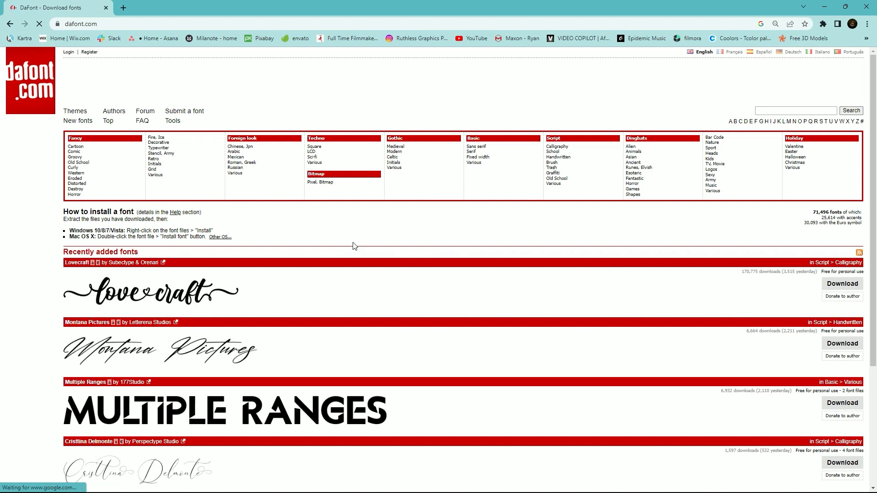
Download the Multiple Ranges font from DaFont's recently added fonts.
scroll(249, 278, down, 2)
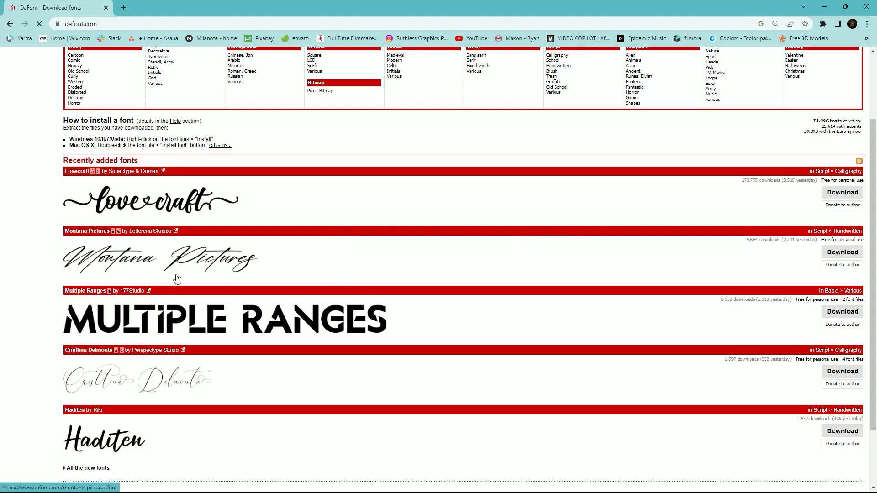
scroll(502, 251, down, 2)
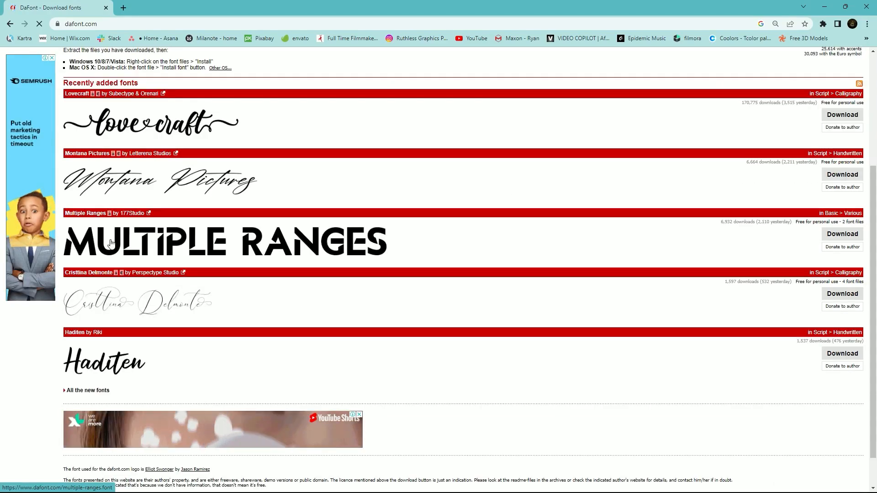
click(843, 234)
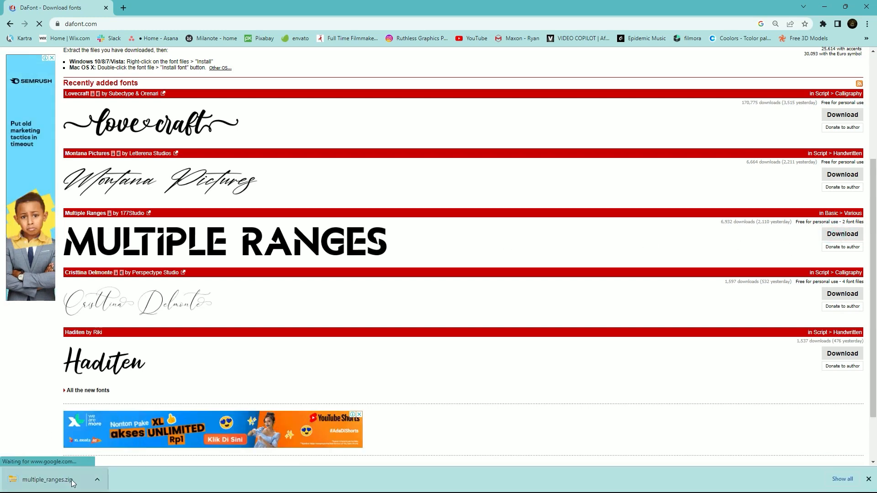
Switch to File Explorer and open the downloaded multiple_ranges archive in the Downloads folder.
click(822, 5)
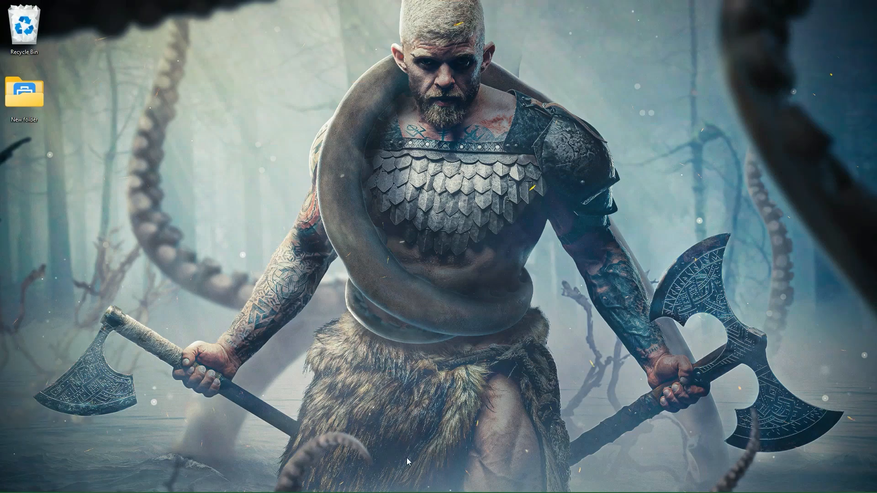
click(390, 483)
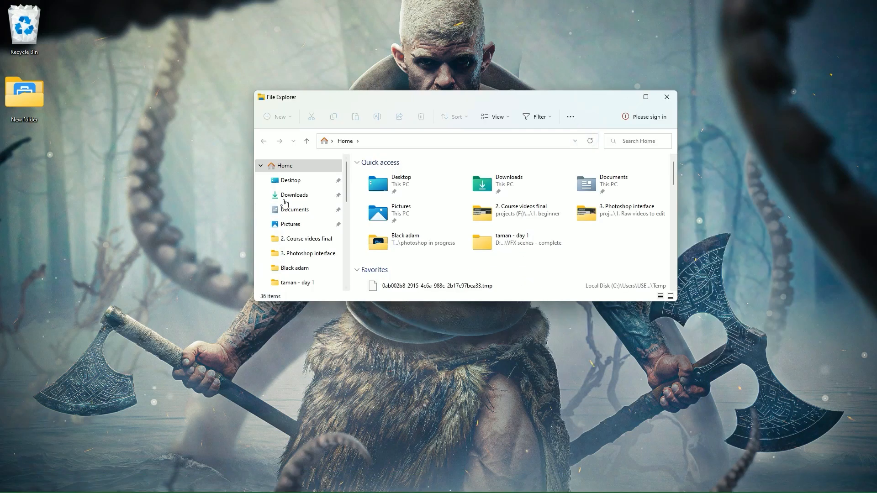
click(298, 197)
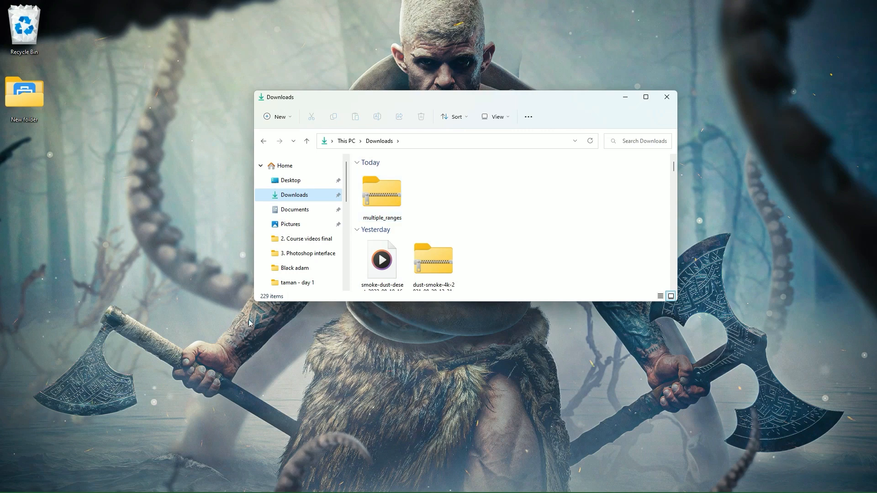
double_click(383, 194)
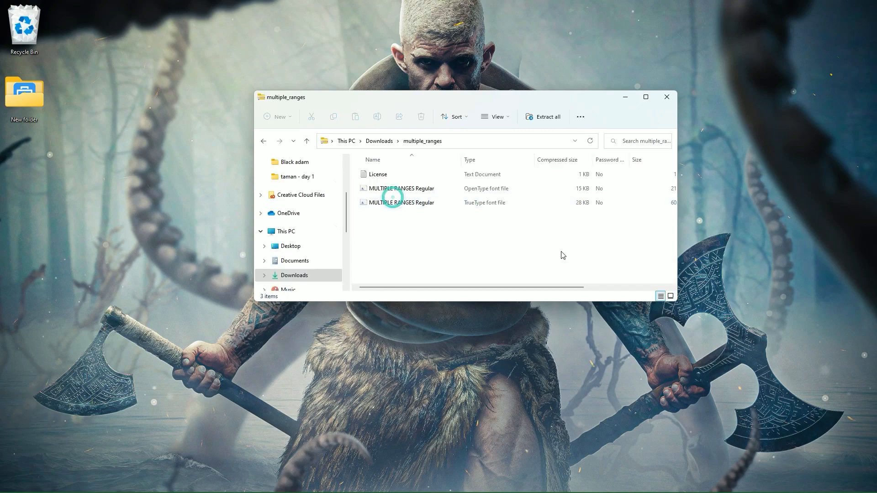
Install the OpenType version of MULTIPLE RANGES Regular and close its font preview.
double_click(425, 193)
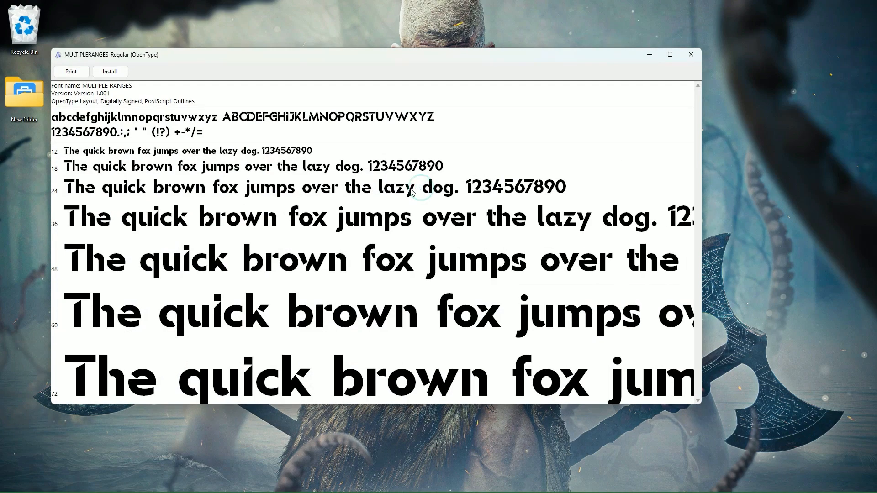
click(109, 72)
click(691, 54)
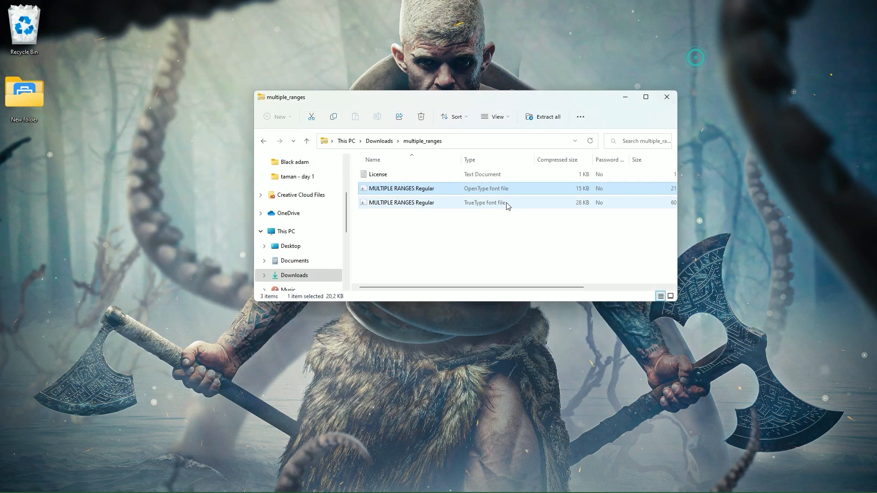
click(401, 203)
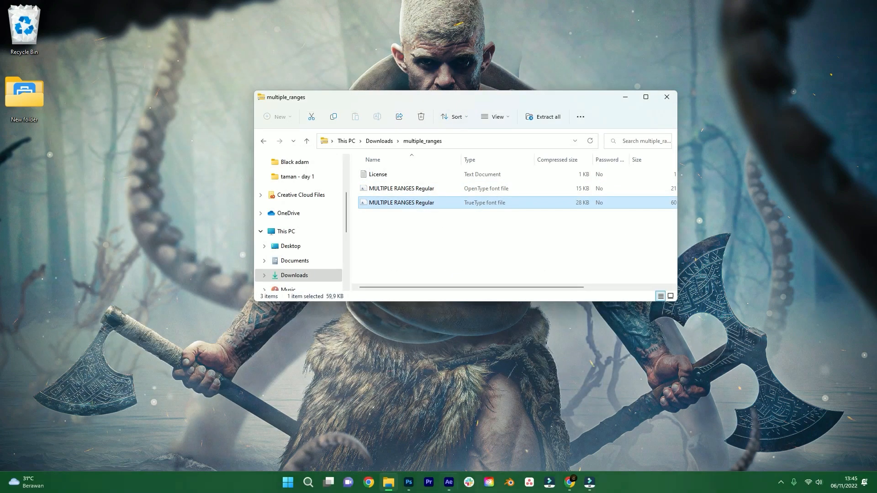
Switch to Photoshop, apply the Essentials (Default) workspace and reset it.
click(412, 484)
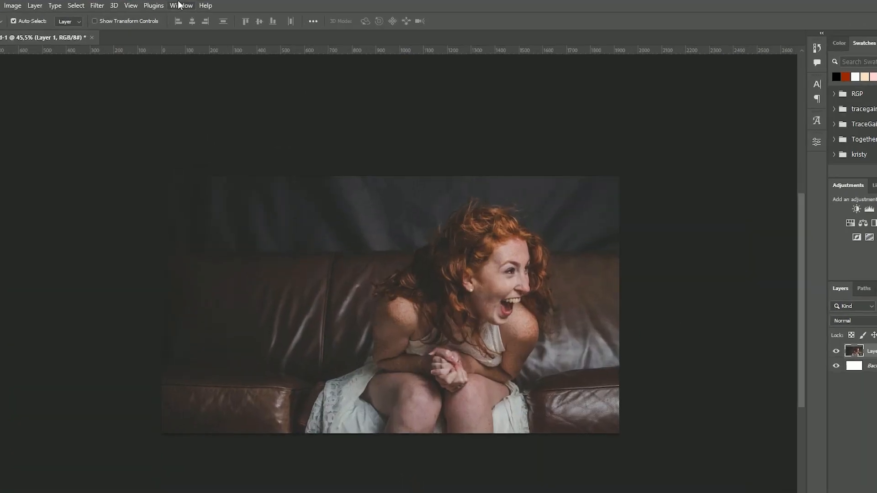
click(199, 5)
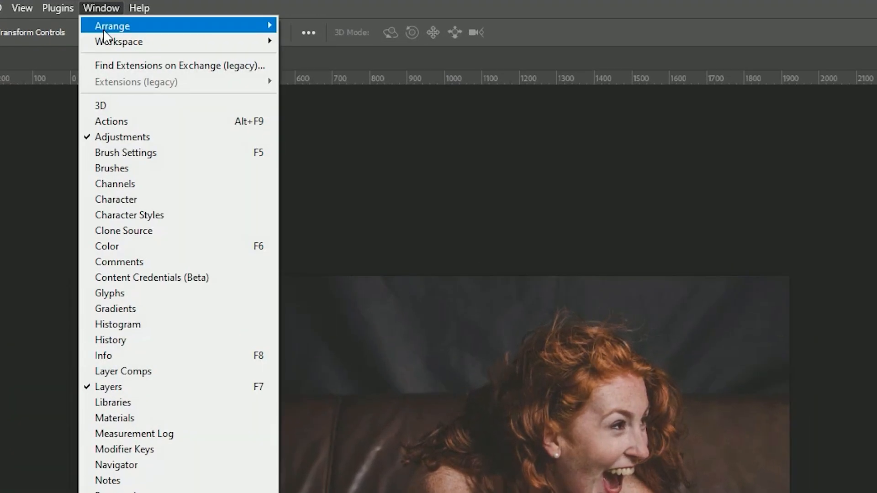
mouse_move(108, 44)
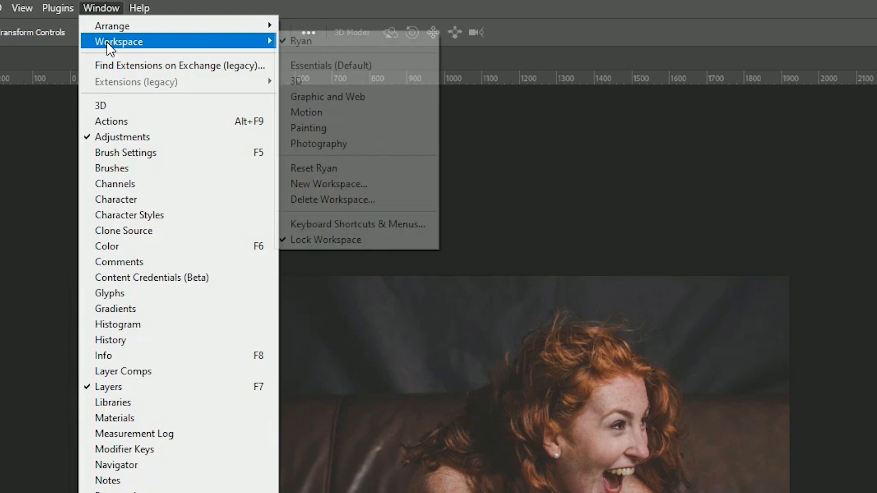
click(340, 66)
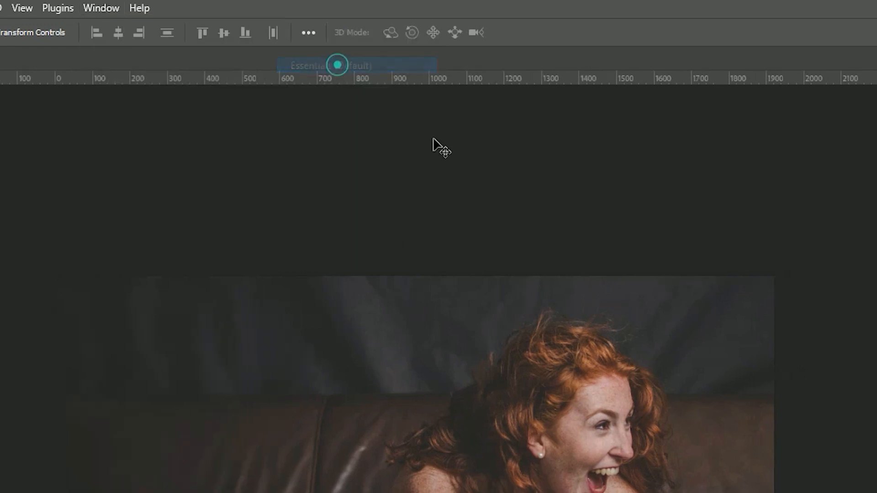
click(100, 8)
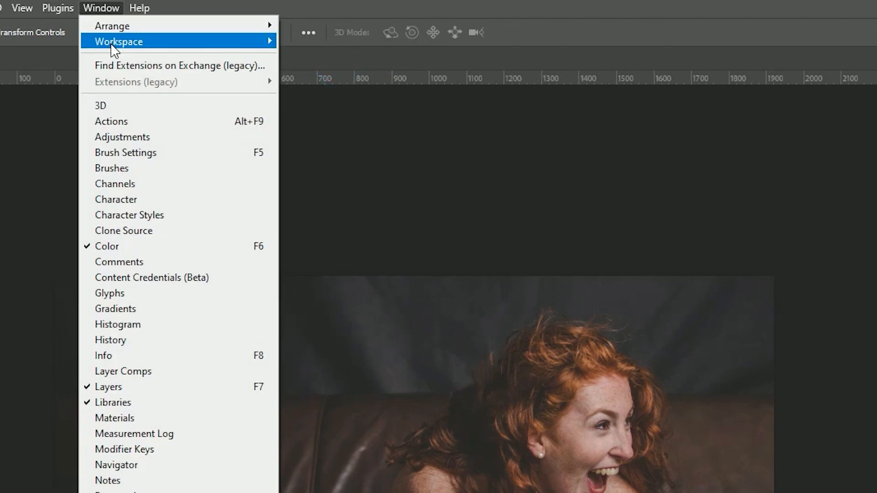
mouse_move(117, 44)
click(404, 176)
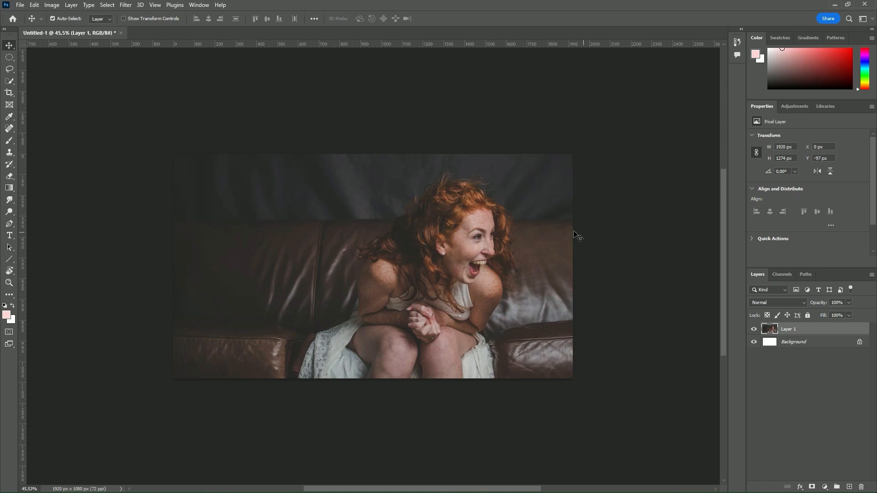
Show the Character settings and add a text line over the photo reading "Hi, my name is" followed by the presenter's first name.
click(199, 6)
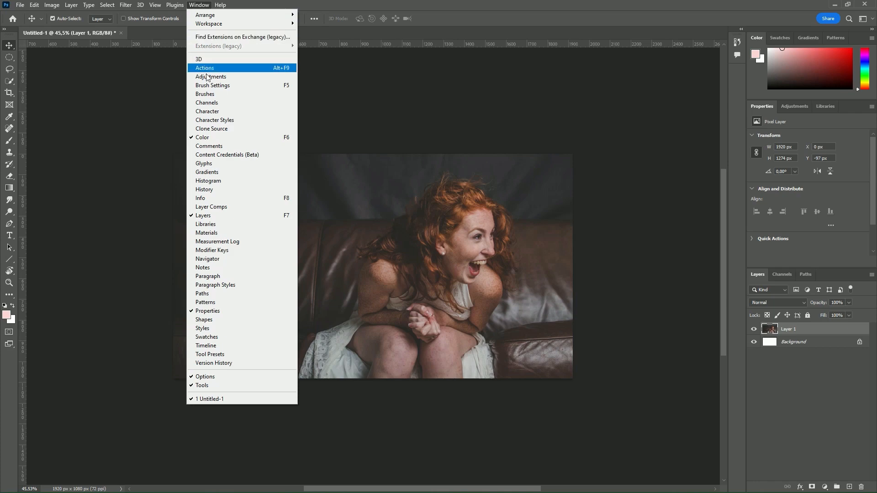
click(219, 112)
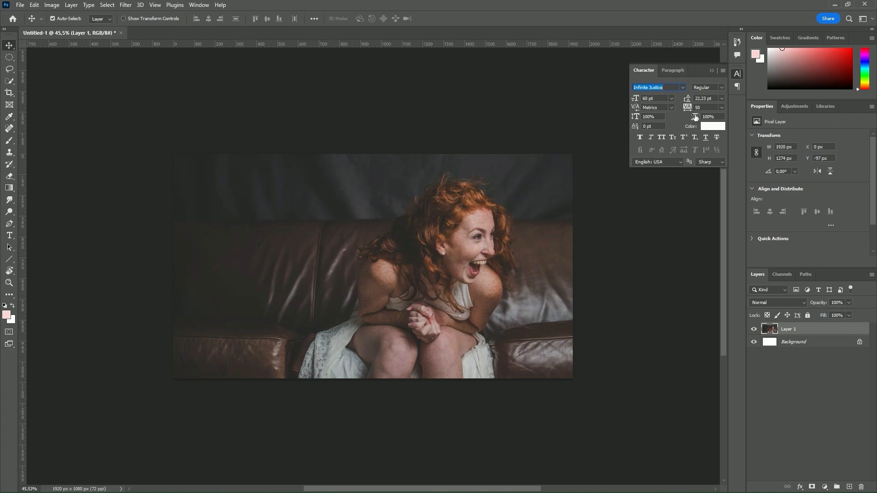
click(10, 235)
click(314, 221)
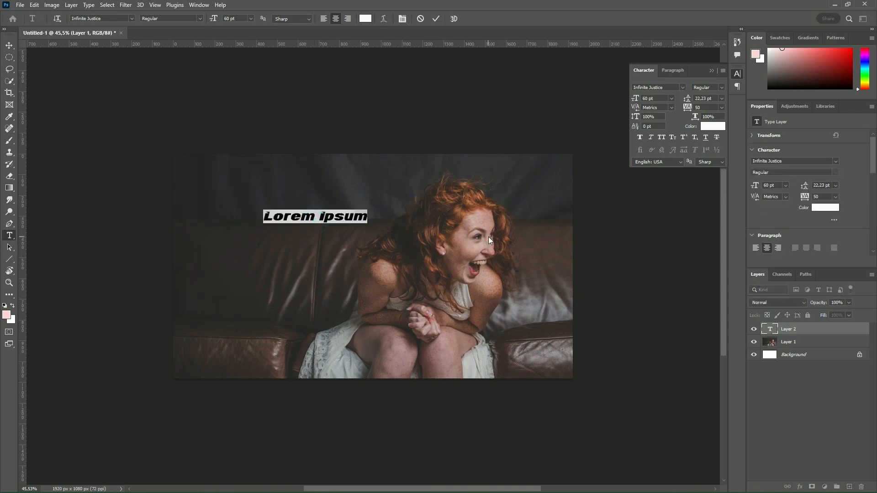
text(Hi, my)
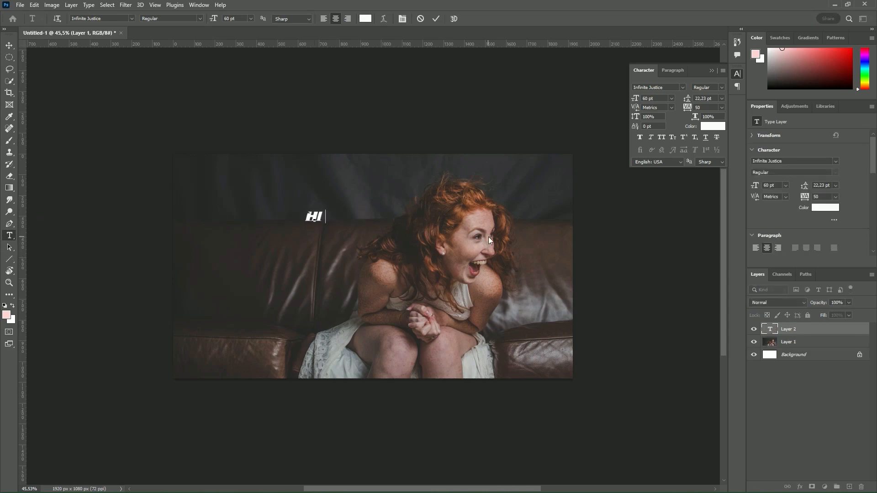
key(BackSpace)
key(BackSpace)
key(BackSpace)
key(BackSpace)
text(, my name is R)
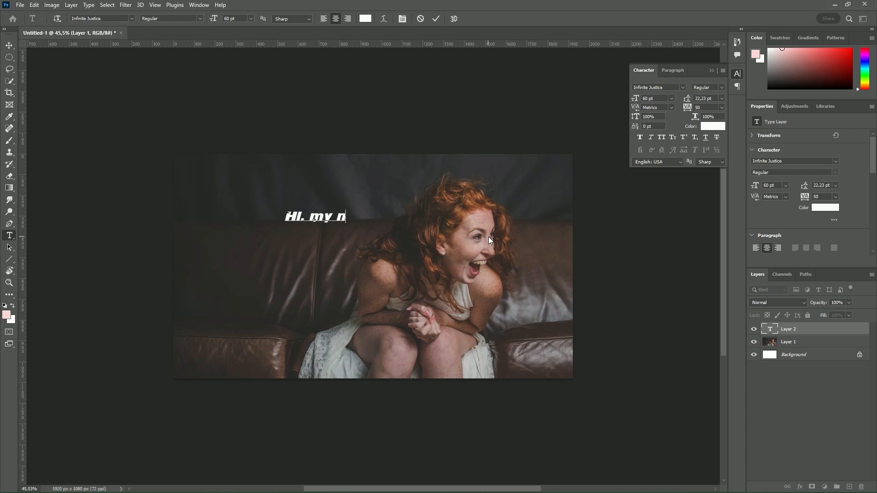
text(yan)
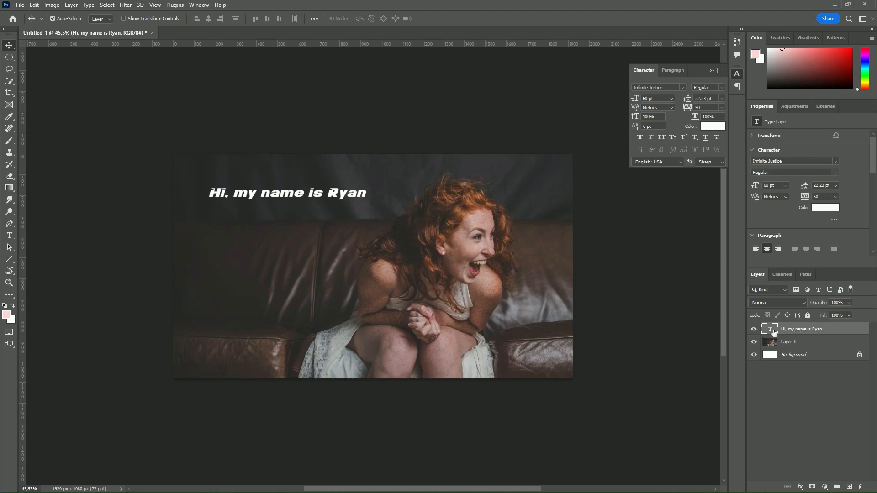
Change the greeting text's font to MULTIPLE RANGES and reposition the text slightly beside the woman's head.
click(682, 88)
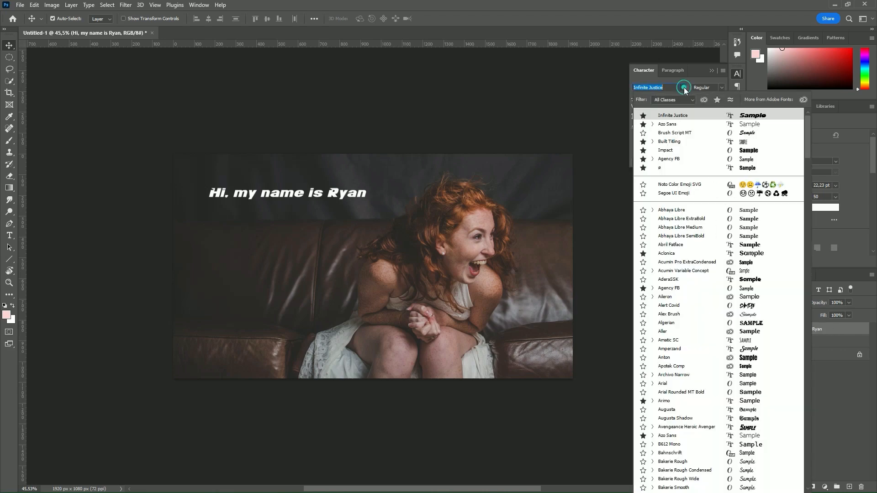
scroll(684, 280, down, 10)
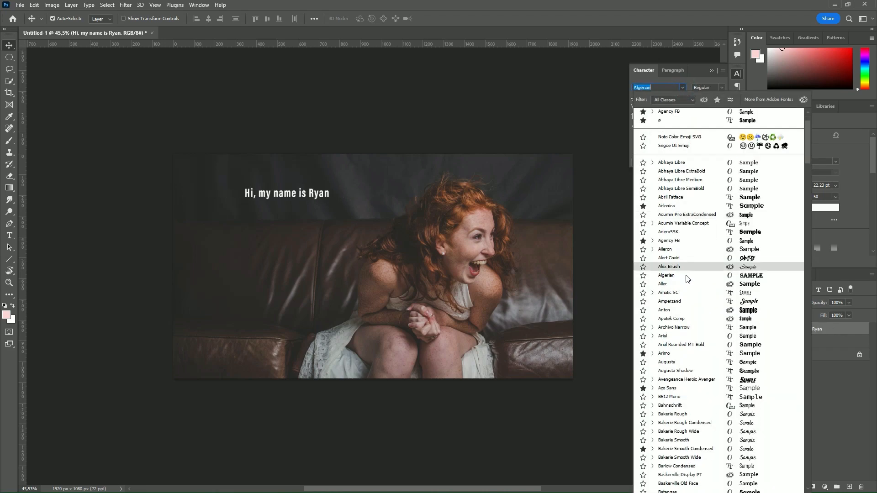
scroll(683, 281, down, 15)
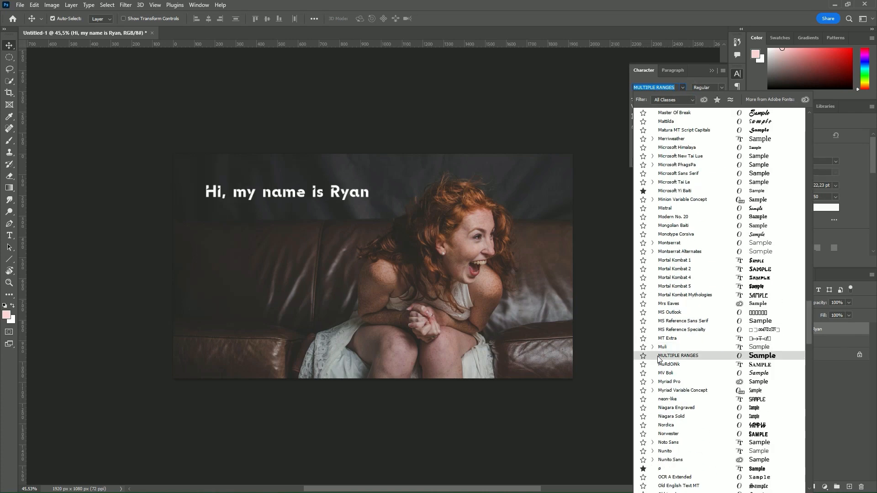
click(669, 356)
drag(347, 195, 372, 197)
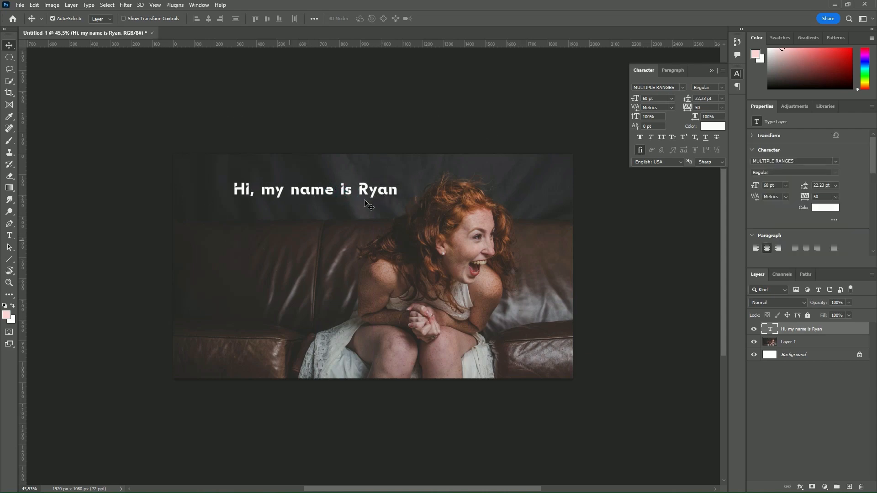
drag(353, 196, 330, 194)
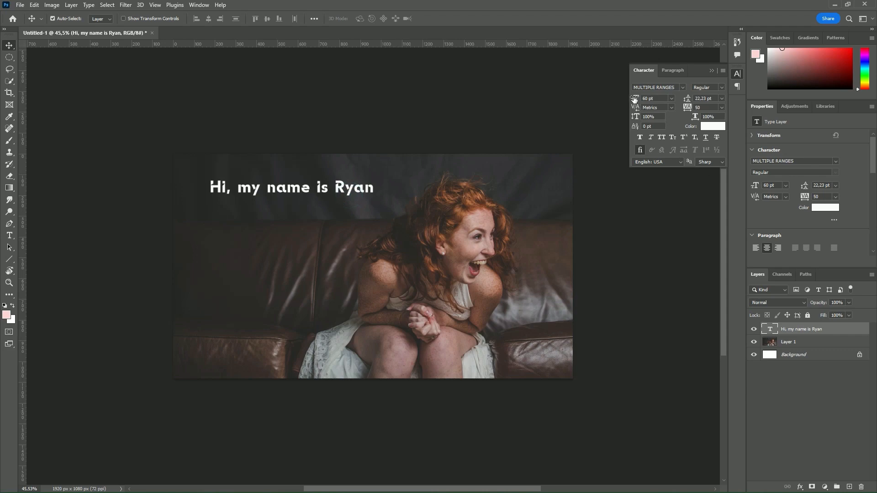
Set the greeting text's font size to 87 pt.
click(670, 99)
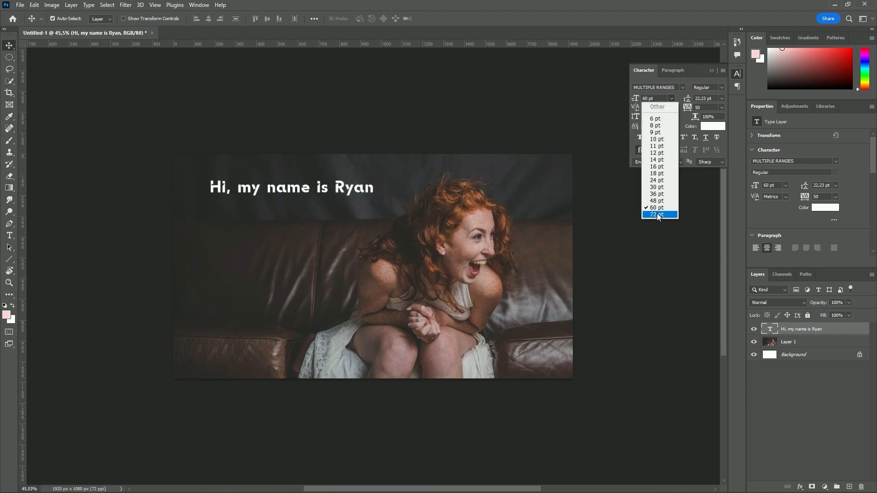
click(635, 99)
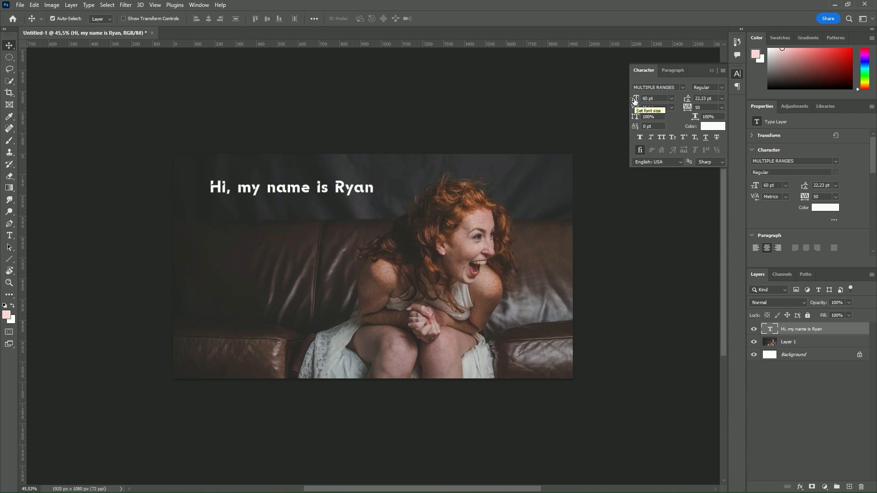
drag(634, 100, 595, 102)
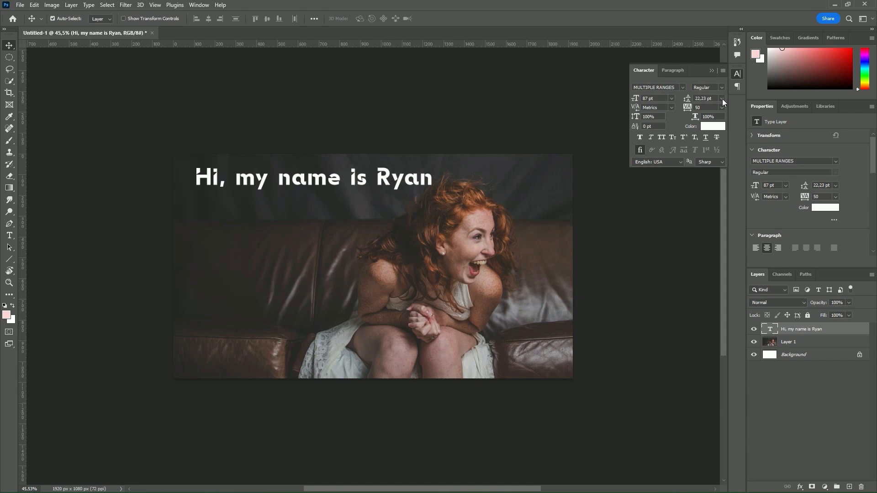
Duplicate the greeting as a second line within the same text layer.
double_click(431, 179)
click(432, 179)
drag(432, 179, 121, 174)
key(ctrl)
click(431, 179)
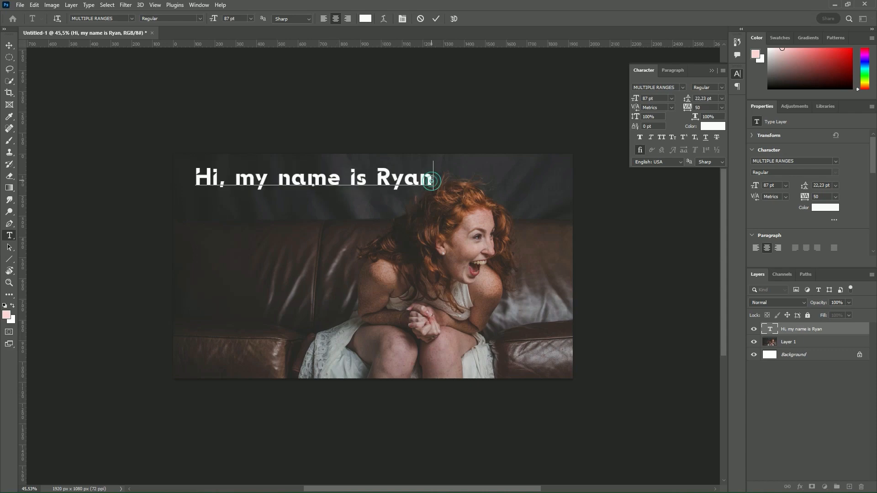
click(818, 331)
Try Auto and 8 pt leading on the two-line greeting, and set the leading to 60 pt.
click(721, 98)
click(714, 106)
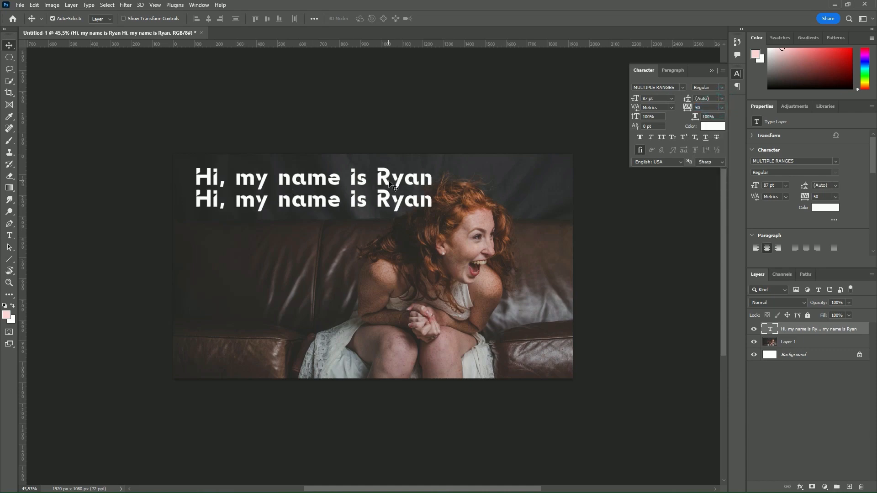
click(722, 99)
click(712, 121)
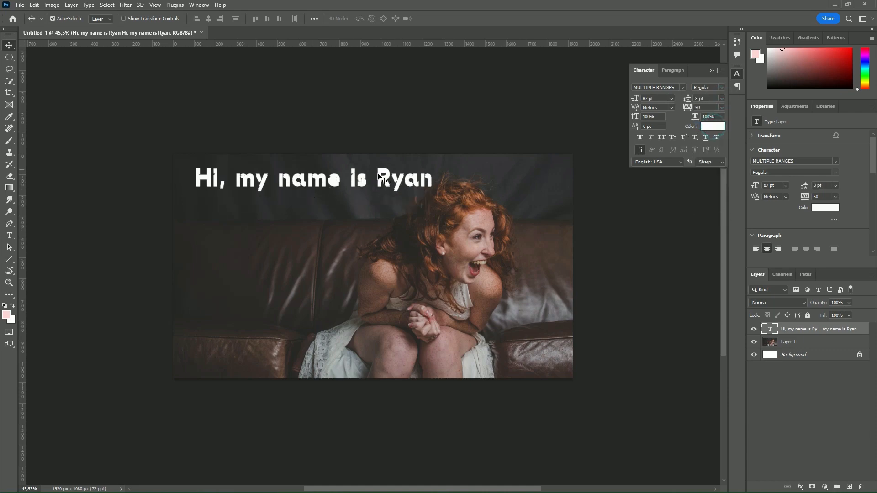
click(721, 98)
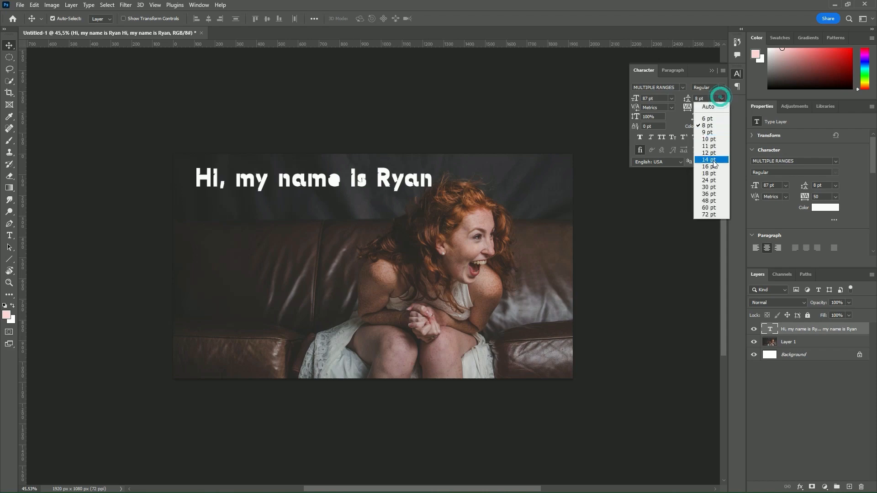
click(712, 208)
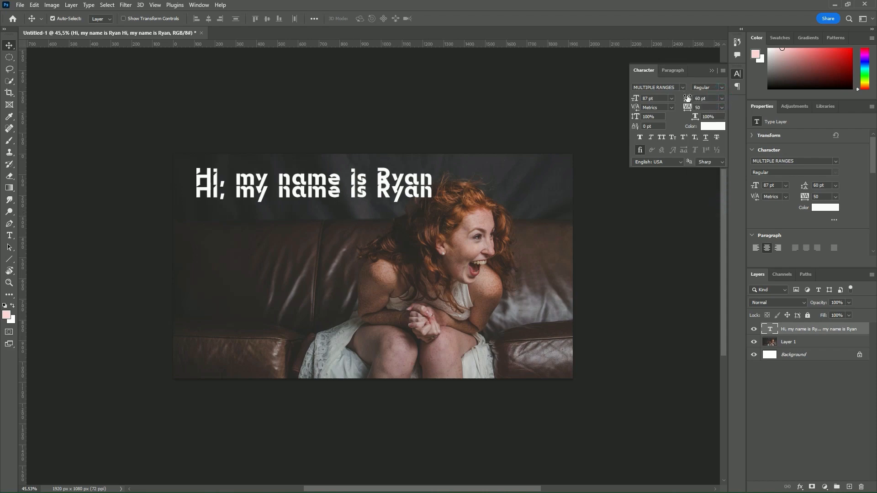
Try a 295 pt leading on the two-line greeting, and set the leading to Auto and the kerning to 0.
drag(686, 101, 760, 96)
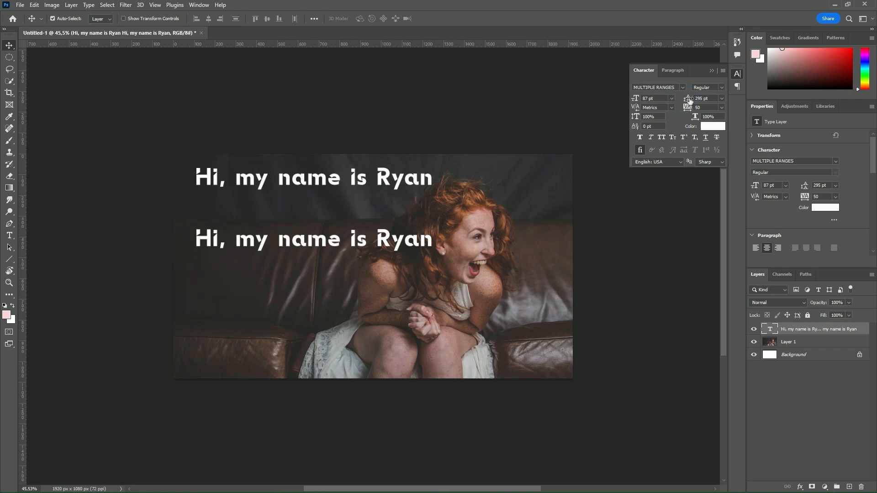
click(722, 98)
click(706, 107)
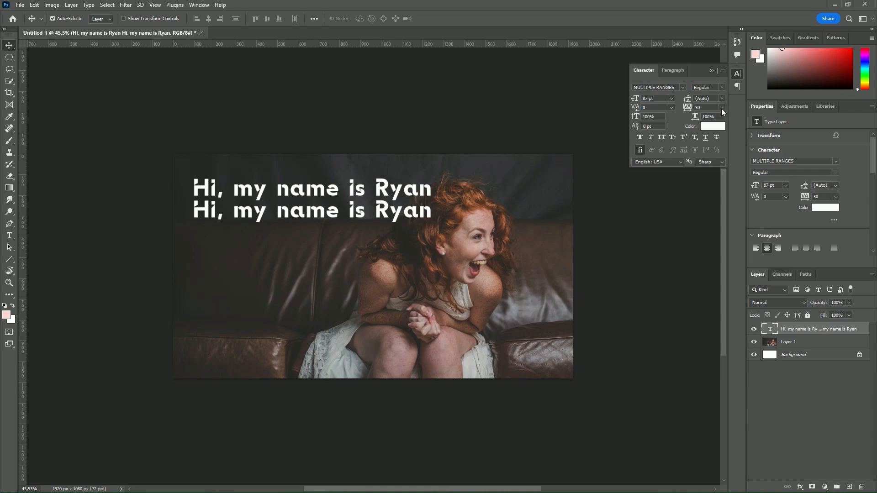
Compare tracking values of 0 and 200 on the greeting text, and set the tracking to 0.
click(722, 108)
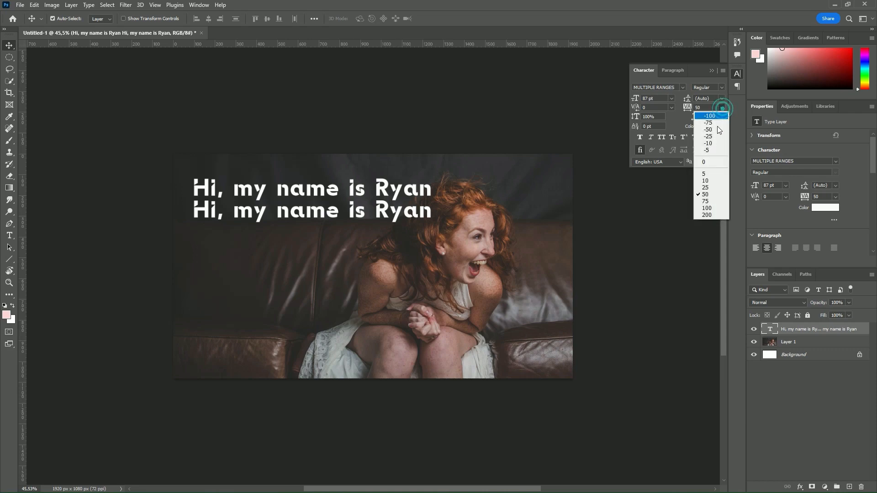
click(705, 162)
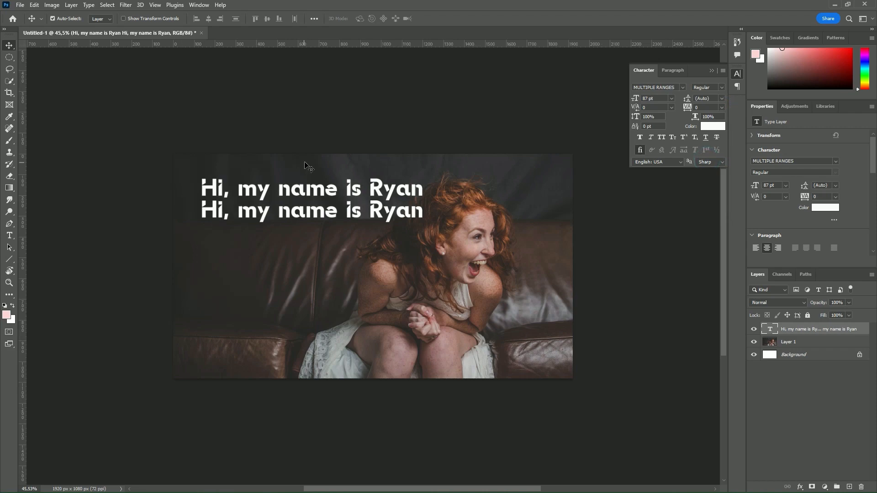
click(722, 108)
click(715, 216)
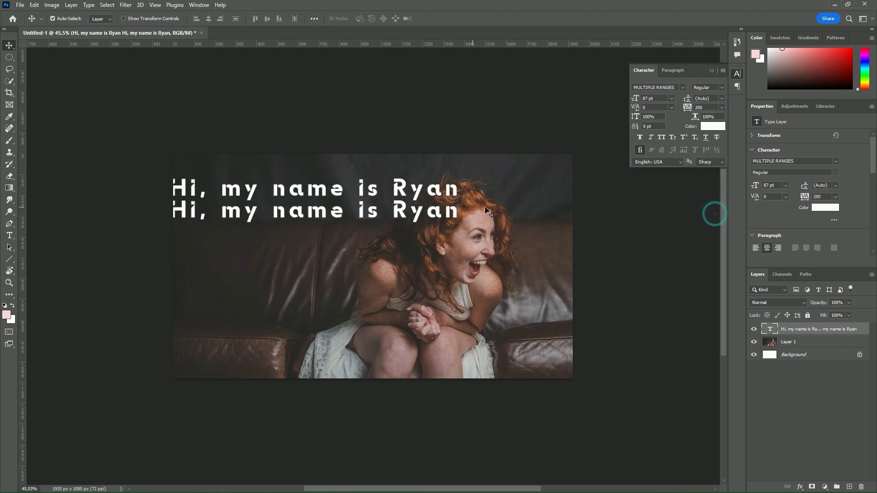
click(721, 108)
click(718, 162)
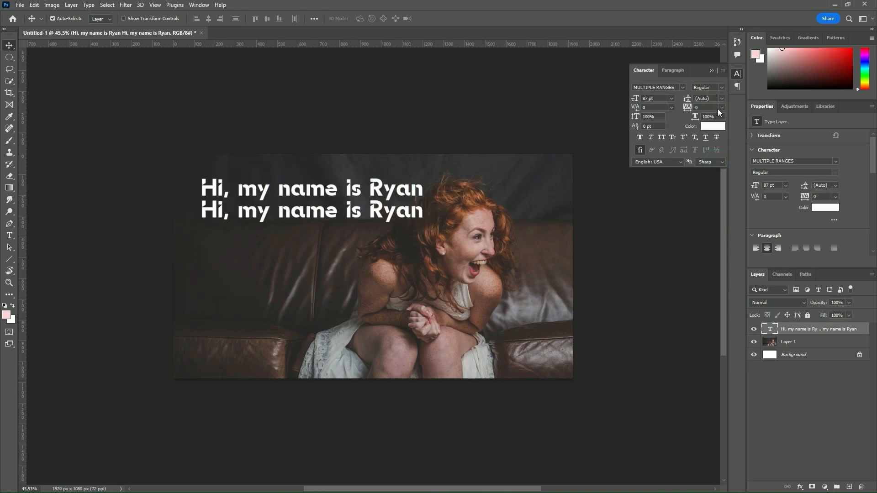
Try -100 tracking and a different vertical scale on the greeting text, and undo both changes.
click(722, 108)
click(711, 116)
drag(635, 117, 544, 121)
key(ctrl+z)
key(ctrl+z)
Try a 164% and a much narrower horizontal scale on the greeting, reset it to 100%, and move the text slightly down and left.
drag(720, 117, 728, 120)
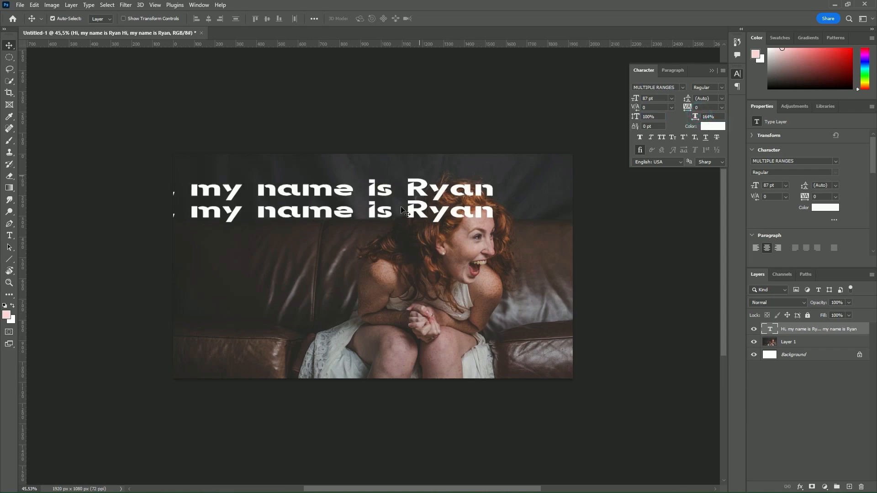
drag(696, 117, 635, 119)
text(100)
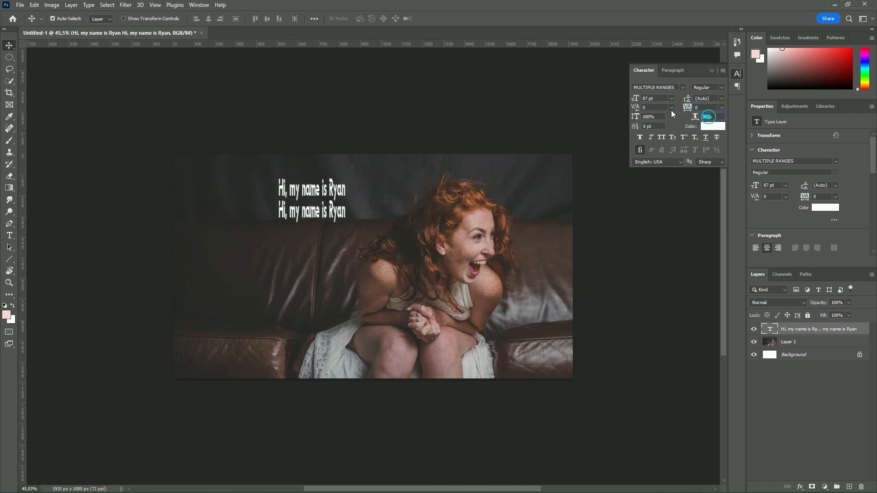
key(Return)
mouse_move(384, 195)
mouse_down()
mouse_move(371, 189)
mouse_move(372, 197)
mouse_up()
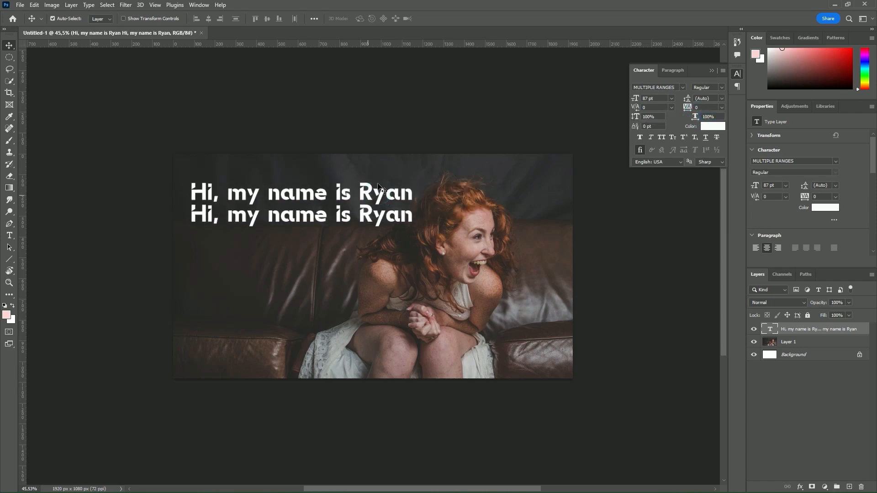
Try Faux Bold, Faux Italic and All Caps one at a time on the greeting text, turning each off again.
click(638, 136)
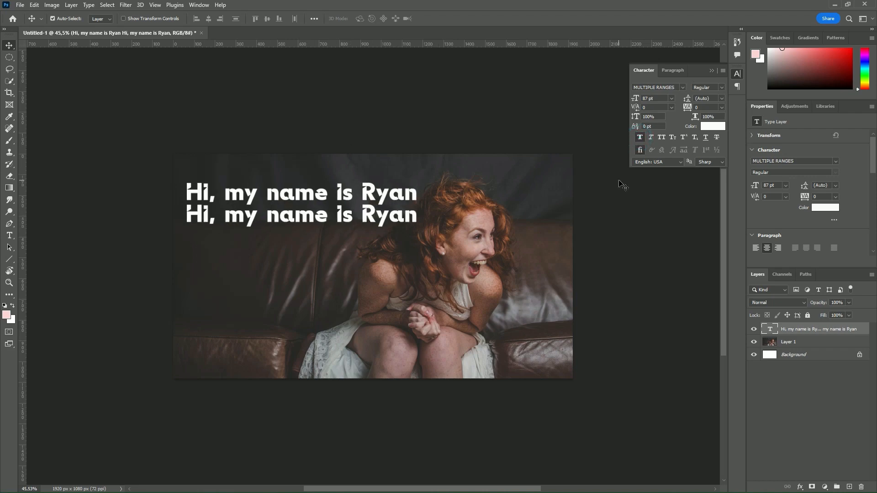
click(642, 138)
click(651, 138)
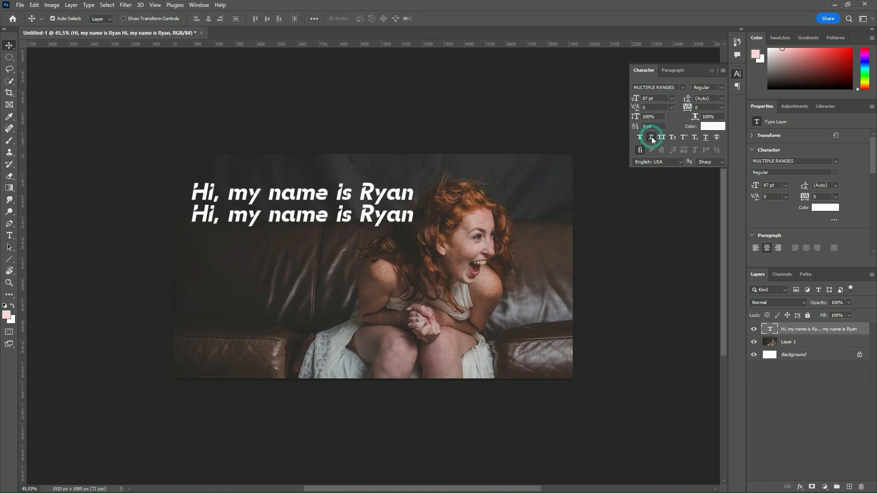
click(652, 138)
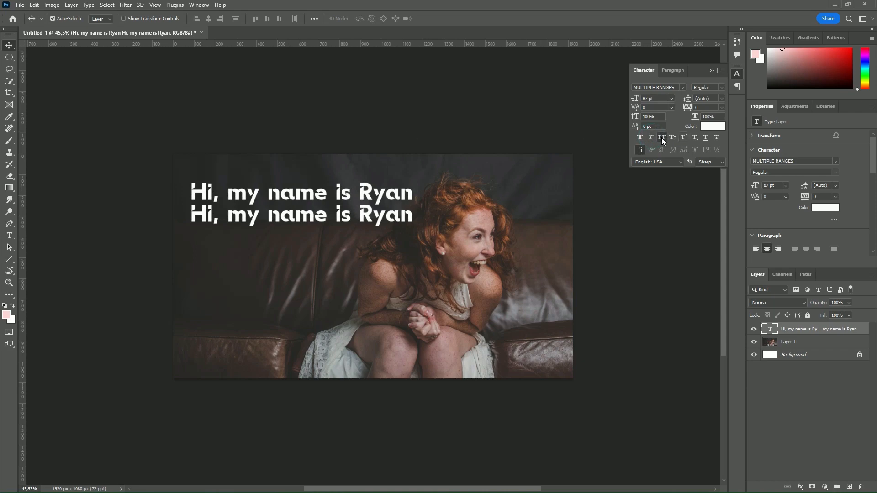
click(661, 137)
click(661, 138)
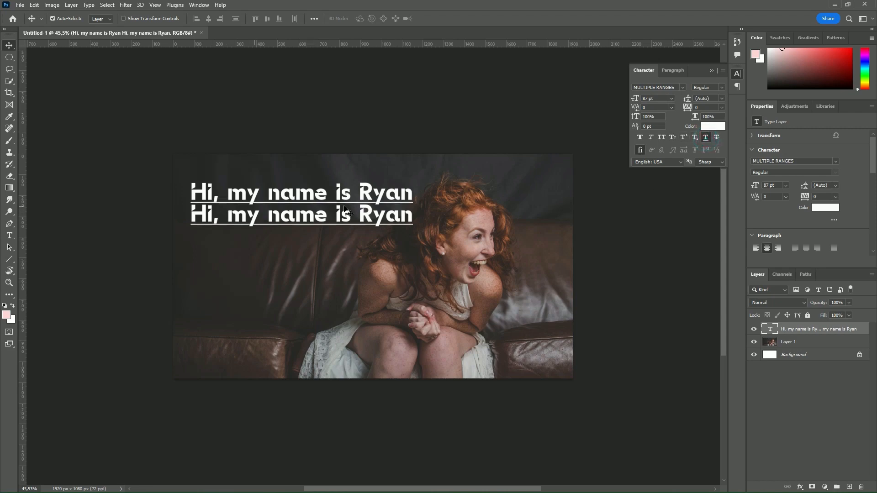
Try Underline and Strikethrough on the greeting, remove both styles, and move the text slightly up toward the photo's upper edge.
click(705, 137)
click(716, 137)
key(ctrl+z)
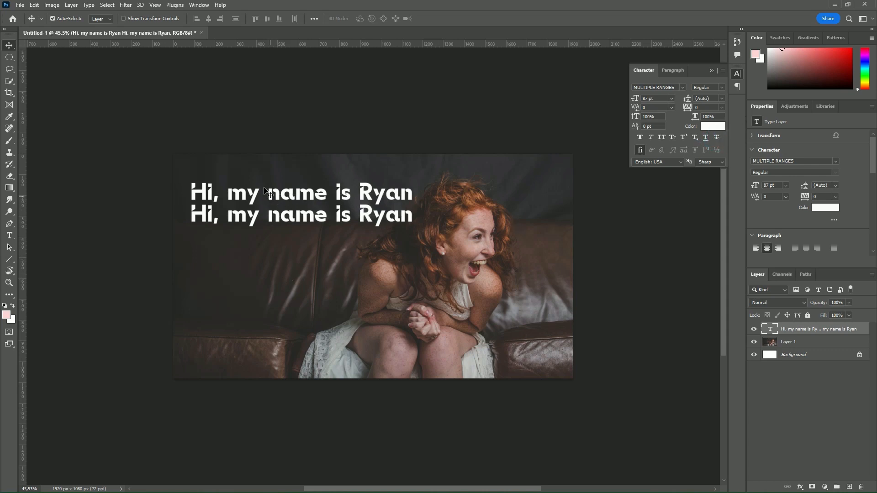
drag(276, 203, 278, 186)
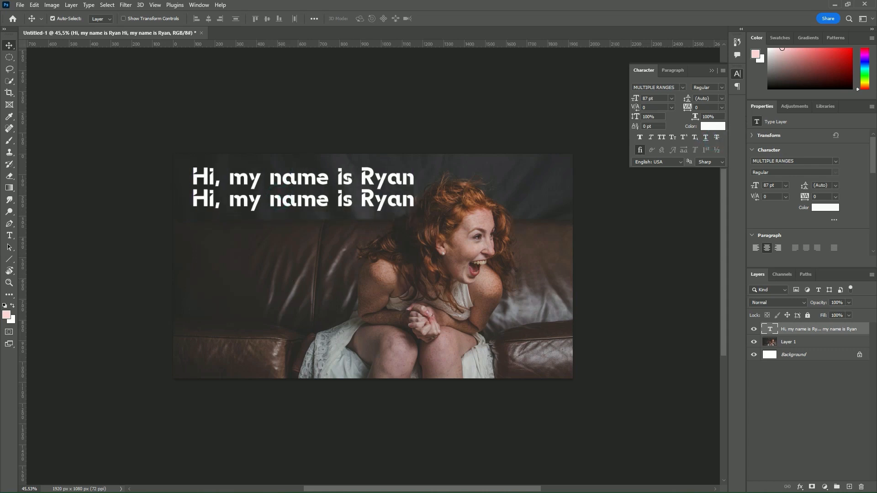